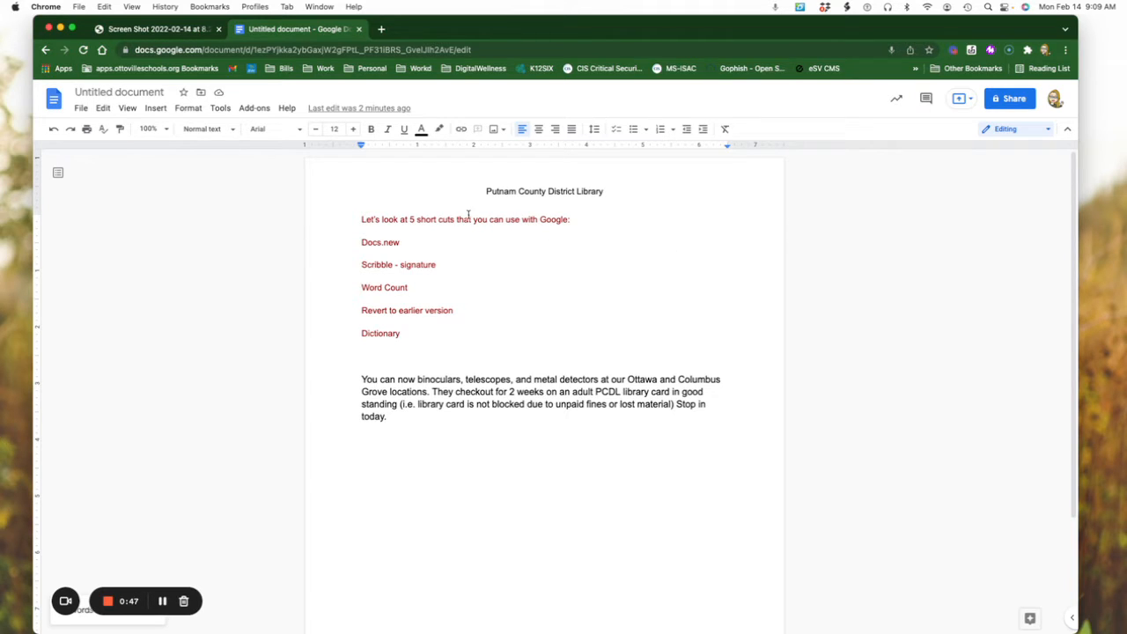
- Create a new blank Google Doc in a separate browser tab using the docs.new address
click(381, 30)
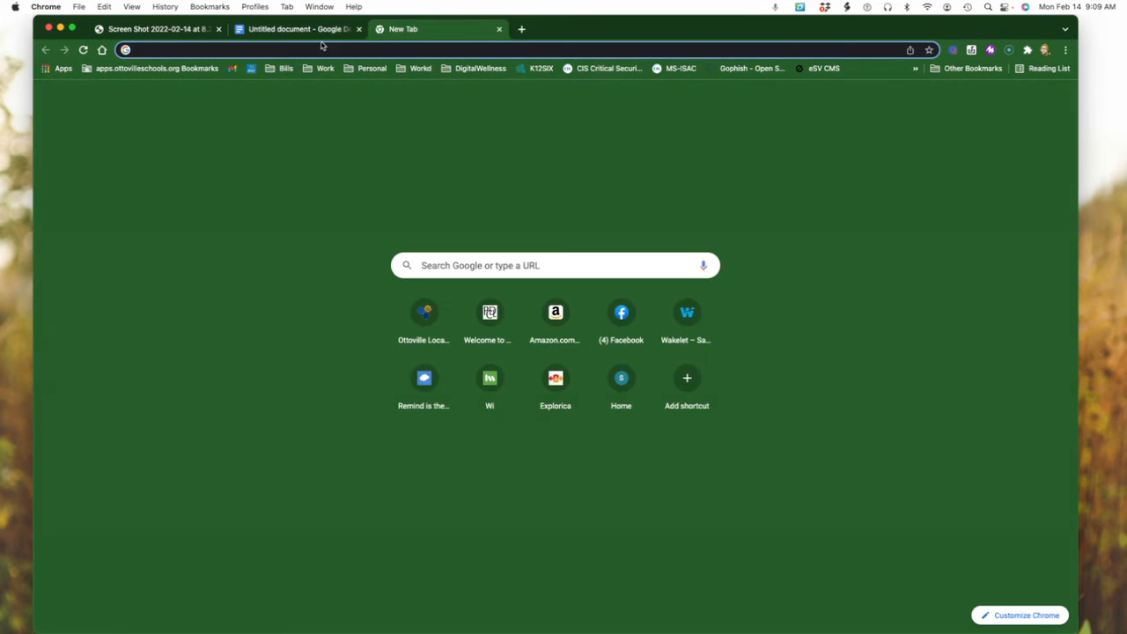
text(docs.ne)
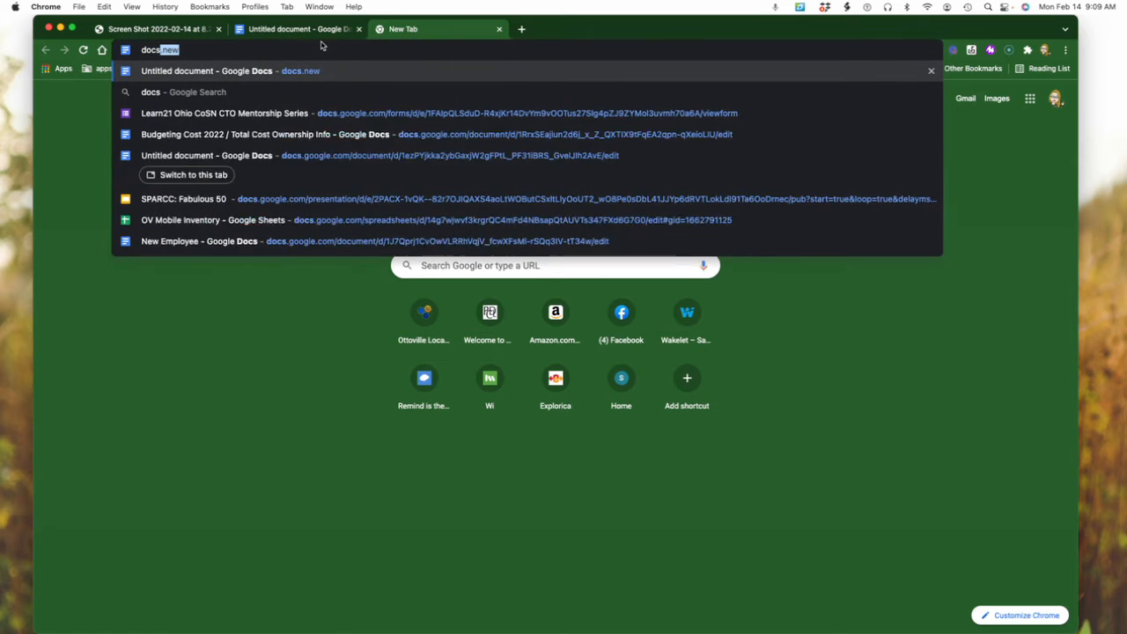
text(w)
key(Return)
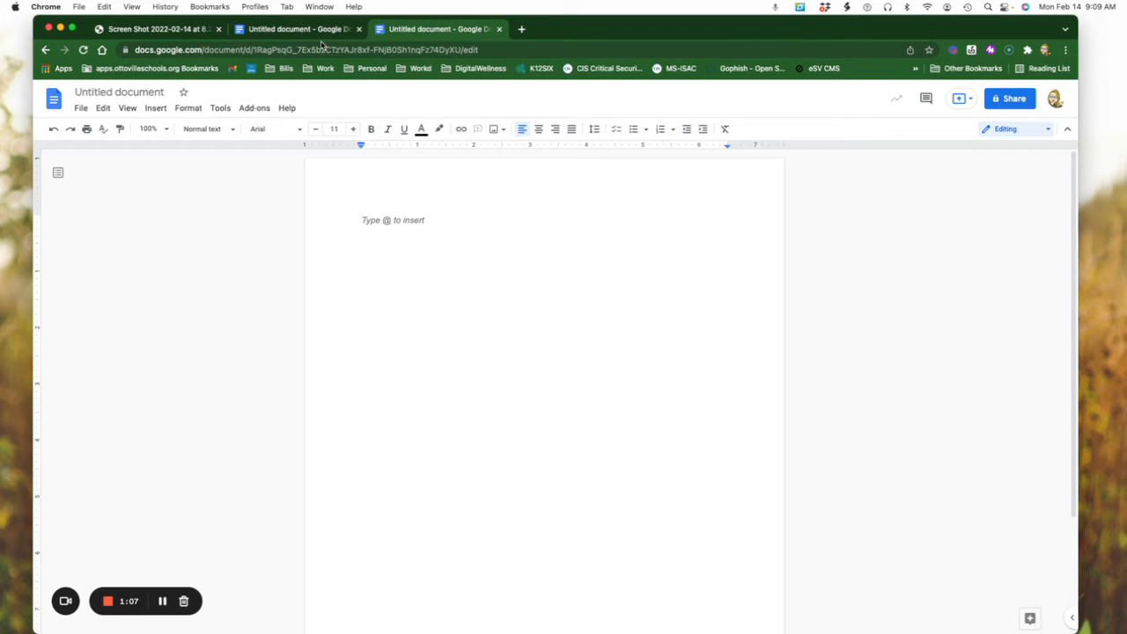
- Create a new blank Google Sheets spreadsheet in another browser tab using the sheets.new address
click(522, 29)
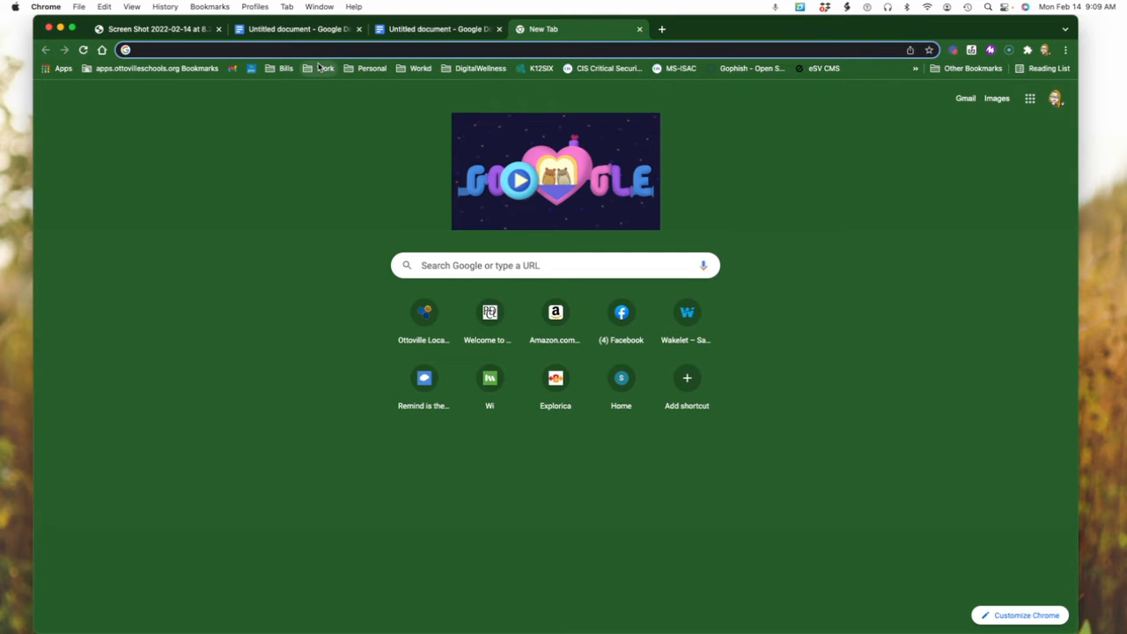
text(she)
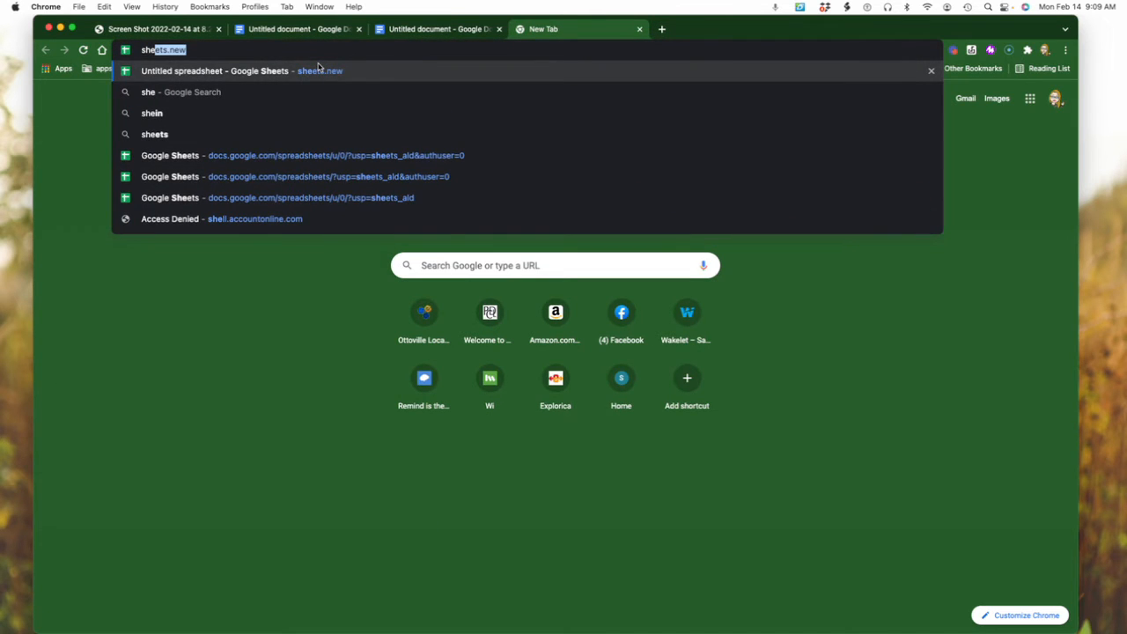
key(Return)
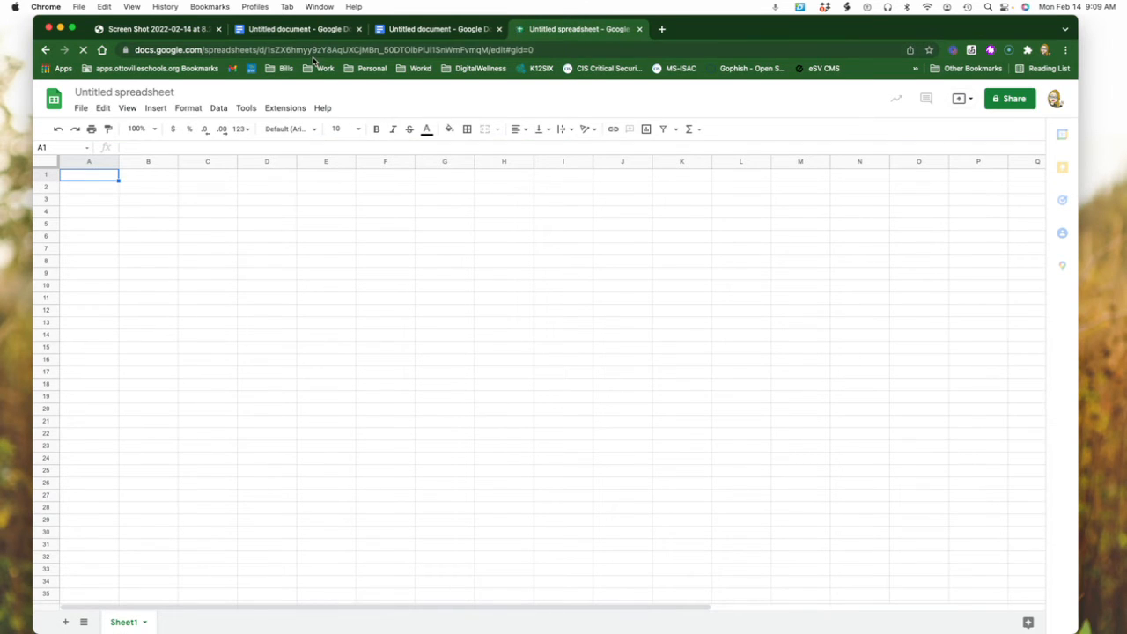
- Return to the Putnam County District Library document and start inserting a new drawing below the paragraph
click(281, 31)
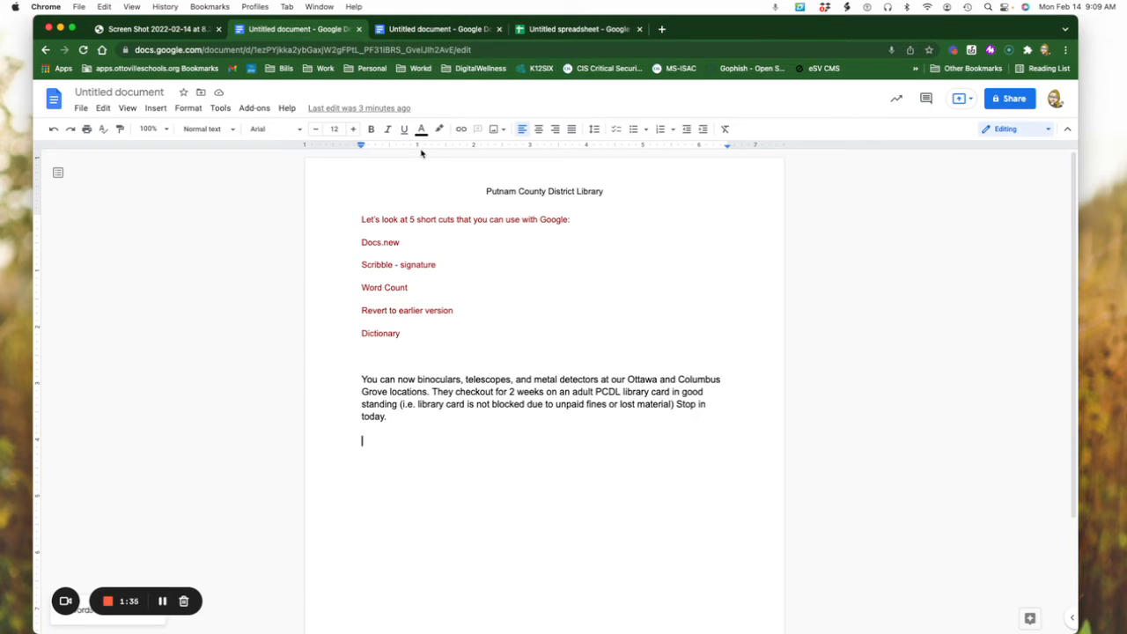
click(157, 109)
mouse_move(195, 173)
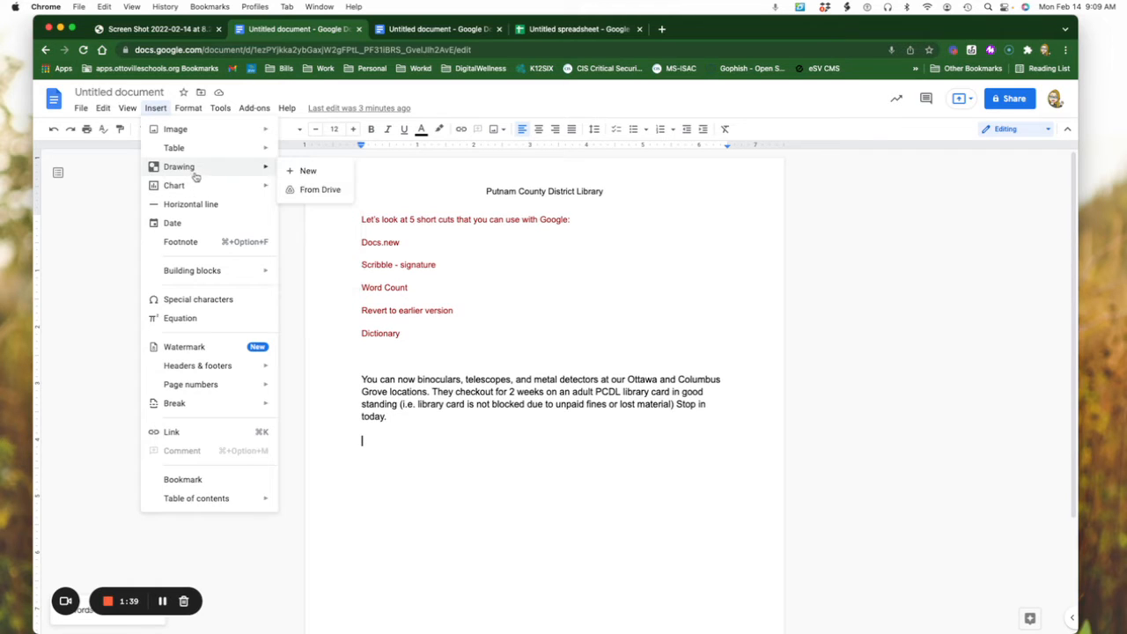
click(298, 176)
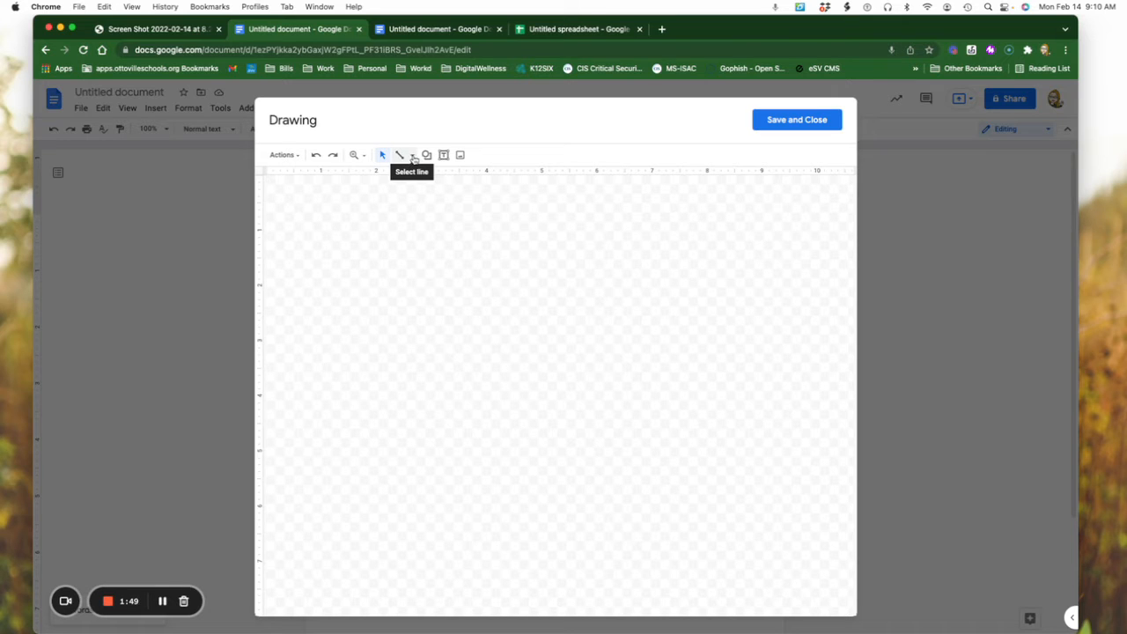
- Try to save an S-shaped Scribble signature in the drawing, and revert the unsynced changes
click(413, 157)
click(424, 290)
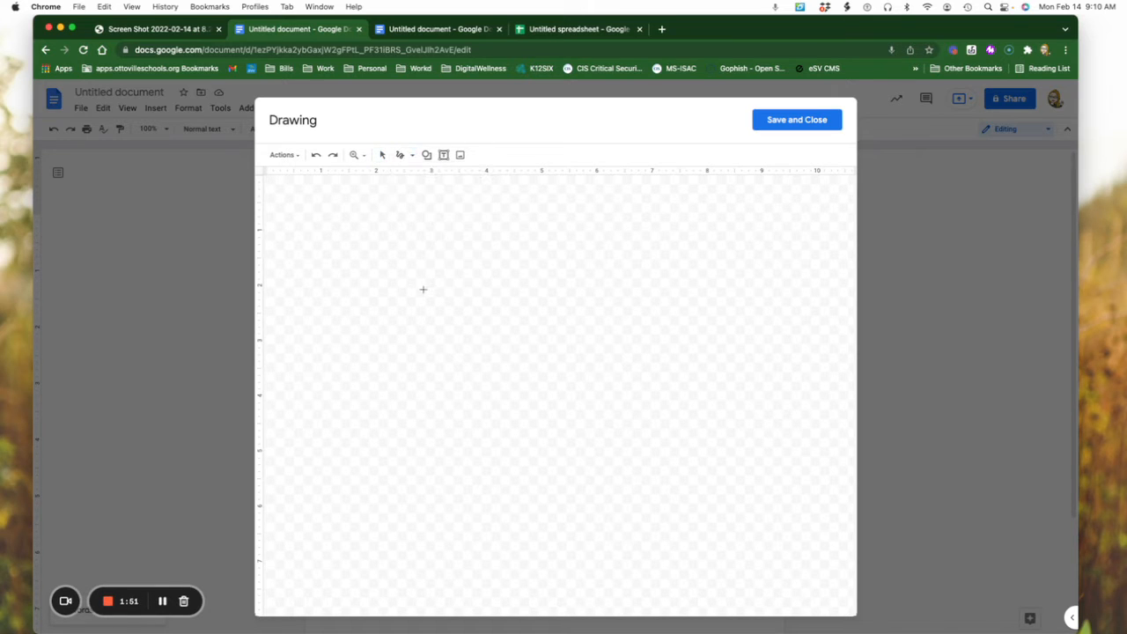
drag(445, 222, 409, 255)
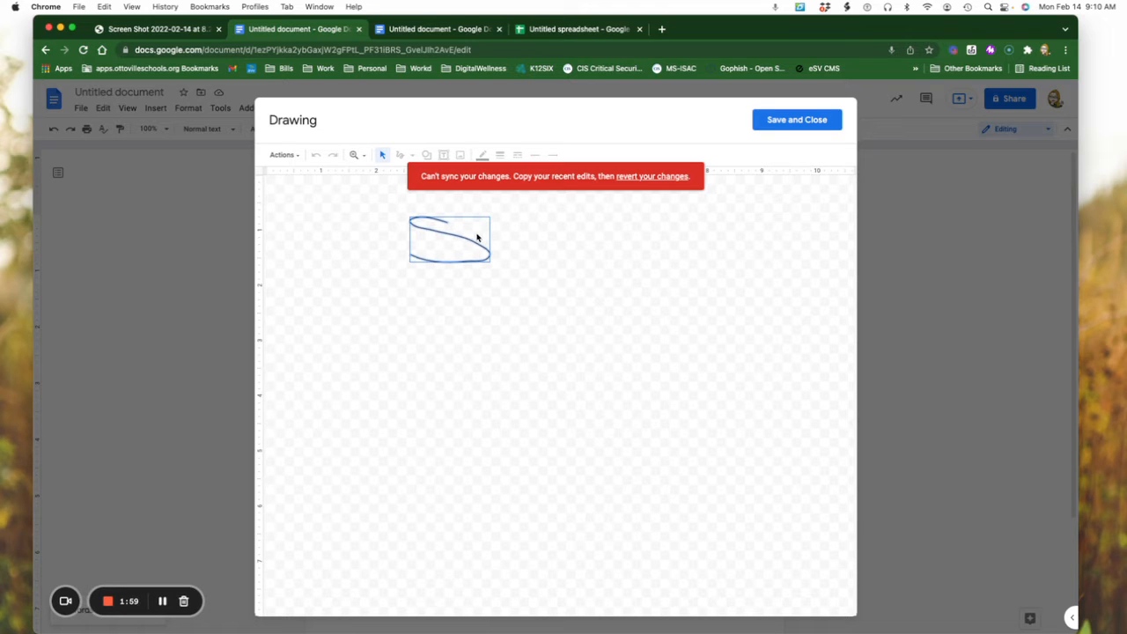
click(805, 119)
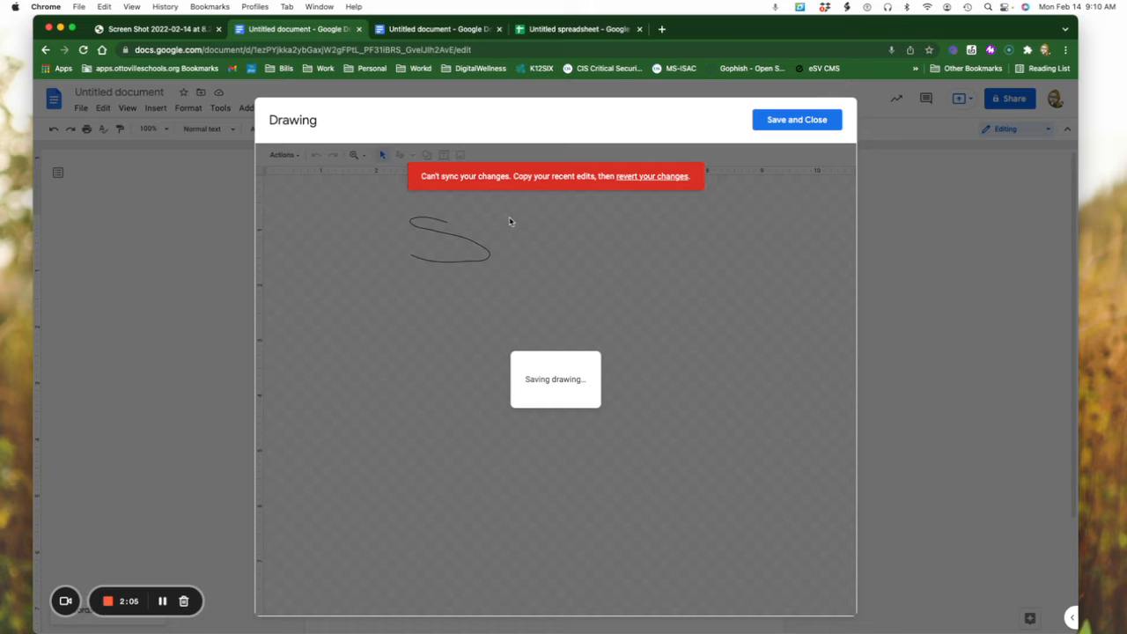
click(682, 177)
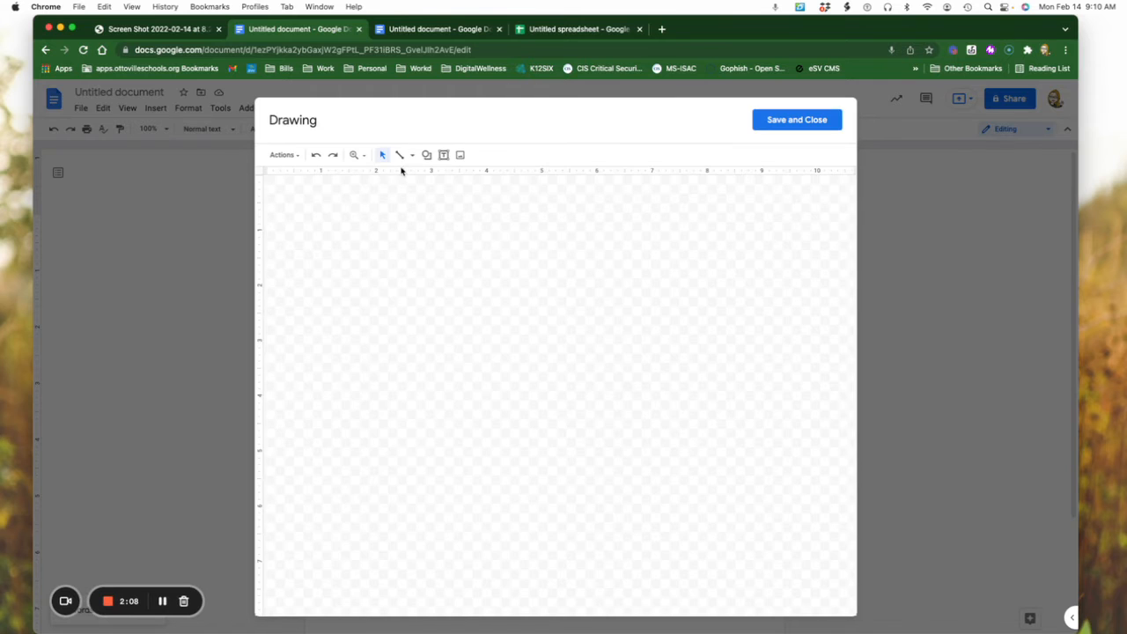
- Draw an S-shaped signature with the Scribble line tool and save the drawing into the document
click(413, 157)
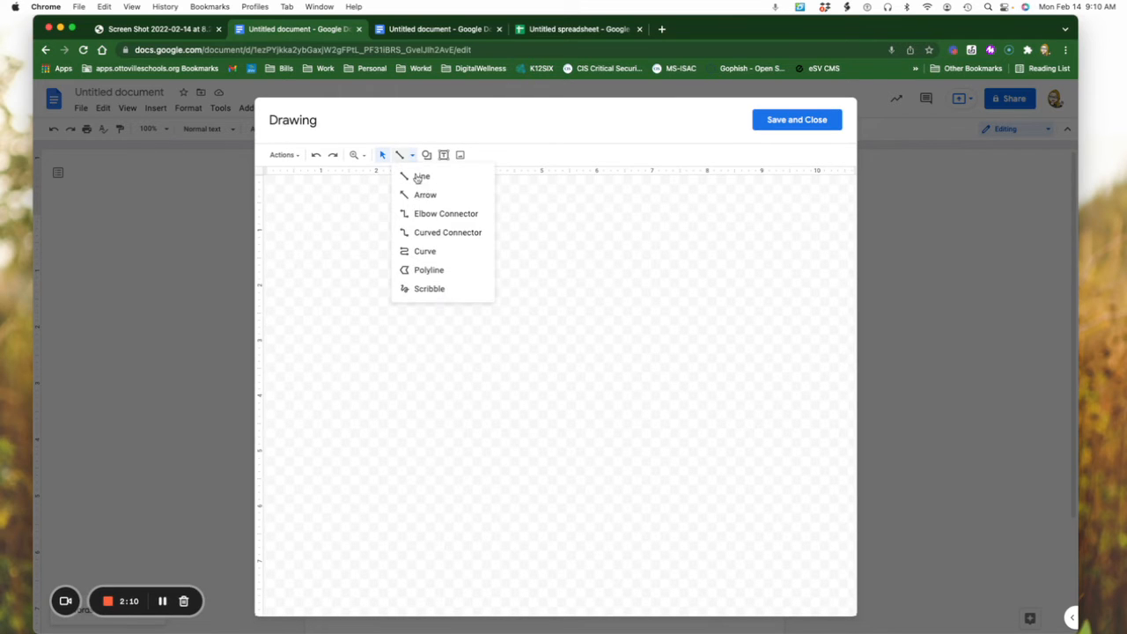
click(434, 289)
mouse_move(506, 238)
mouse_down()
mouse_move(487, 239)
mouse_move(512, 283)
mouse_up()
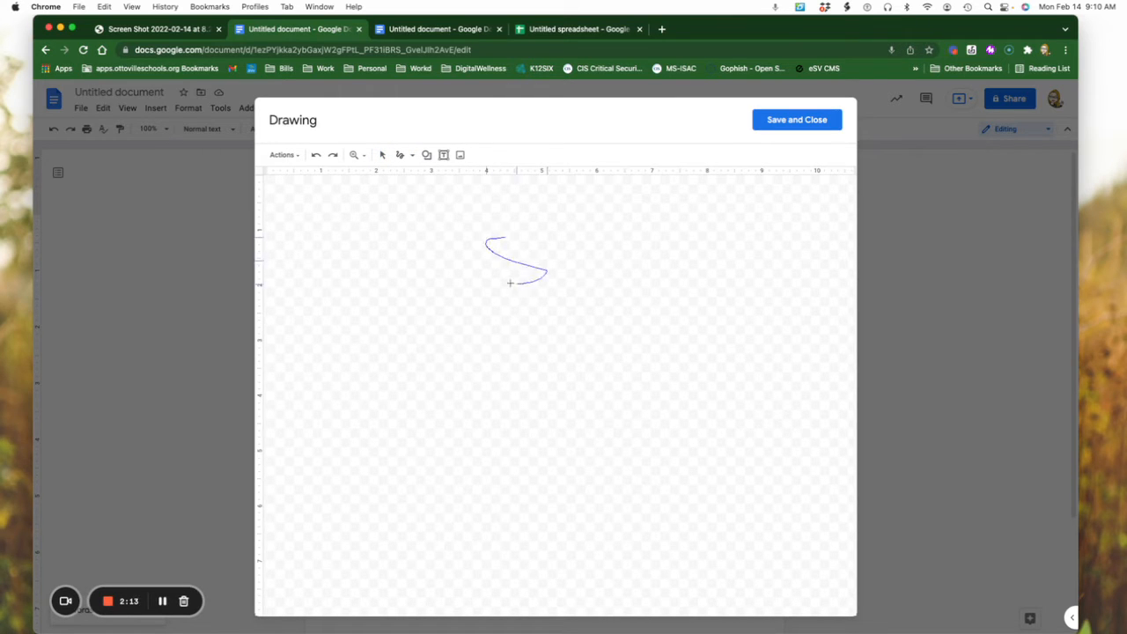
click(802, 128)
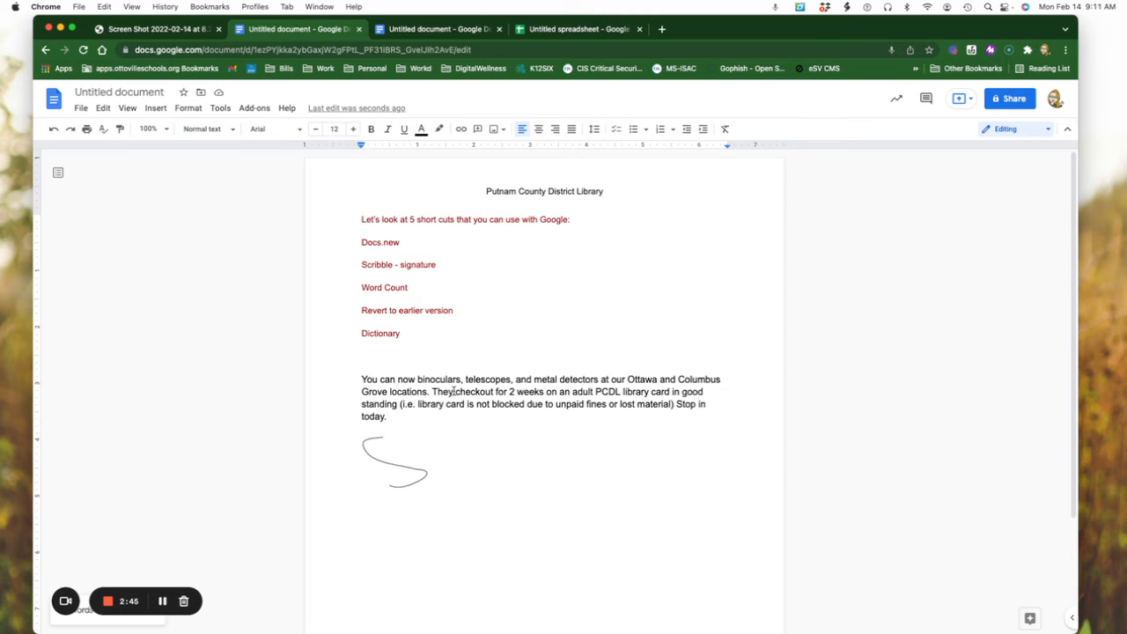
- Check the document's word count and confirm with Display word count while typing enabled
scroll(302, 270, down, 1)
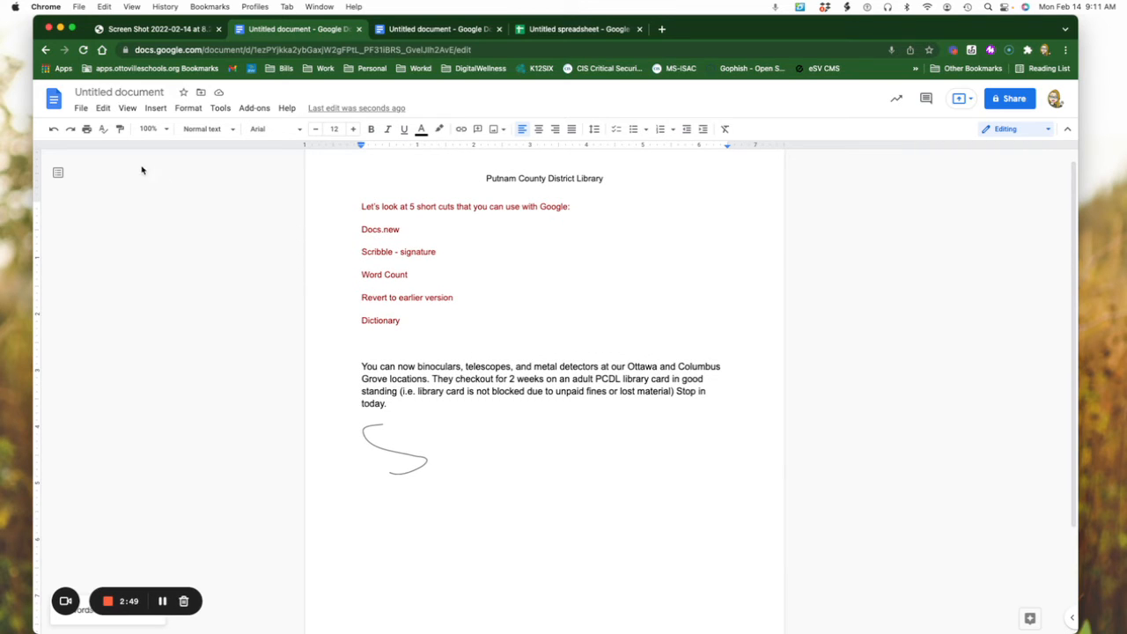
click(220, 107)
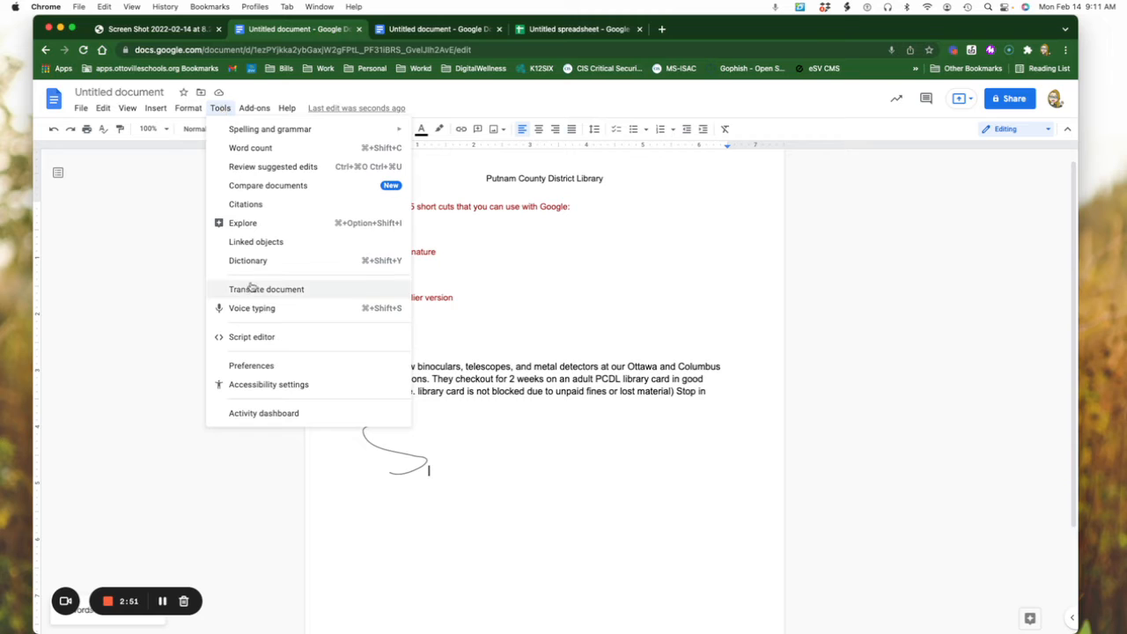
click(256, 147)
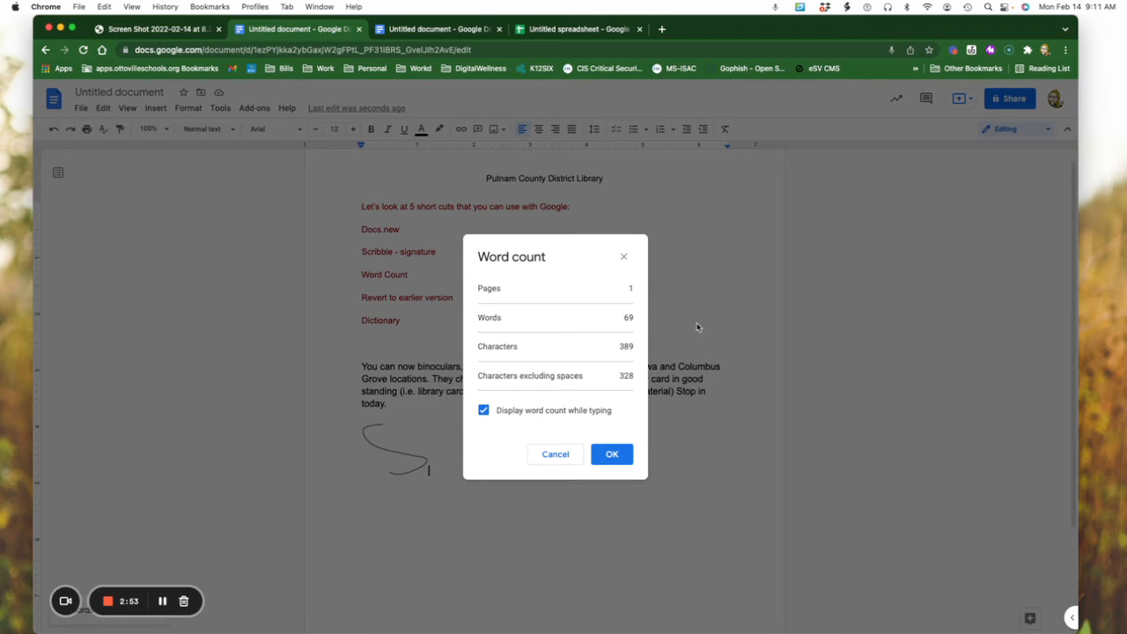
click(486, 412)
click(485, 412)
click(613, 454)
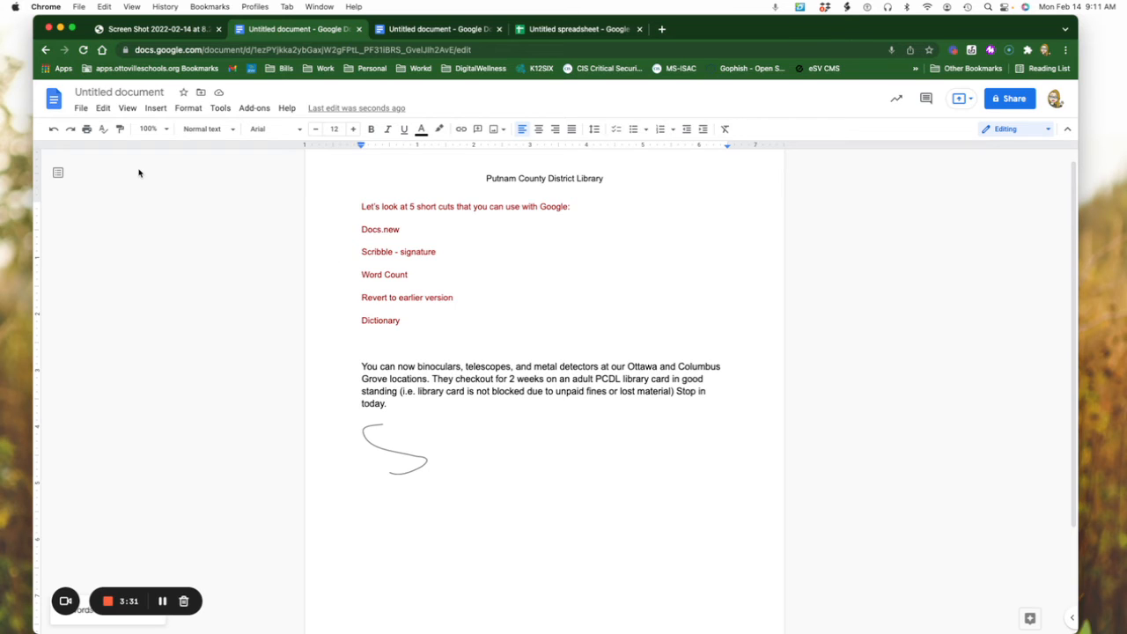
- Compare the current version with the February 14, 8:23 AM version in the version history, and return to the document without restoring
scroll(139, 170, down, 1)
click(80, 108)
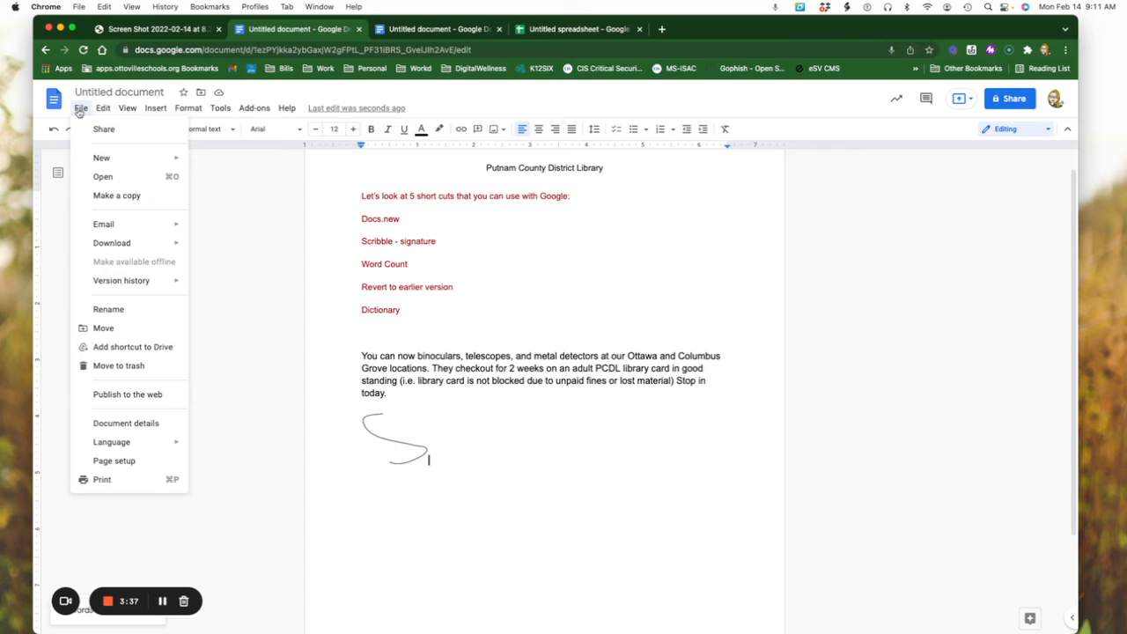
mouse_move(150, 281)
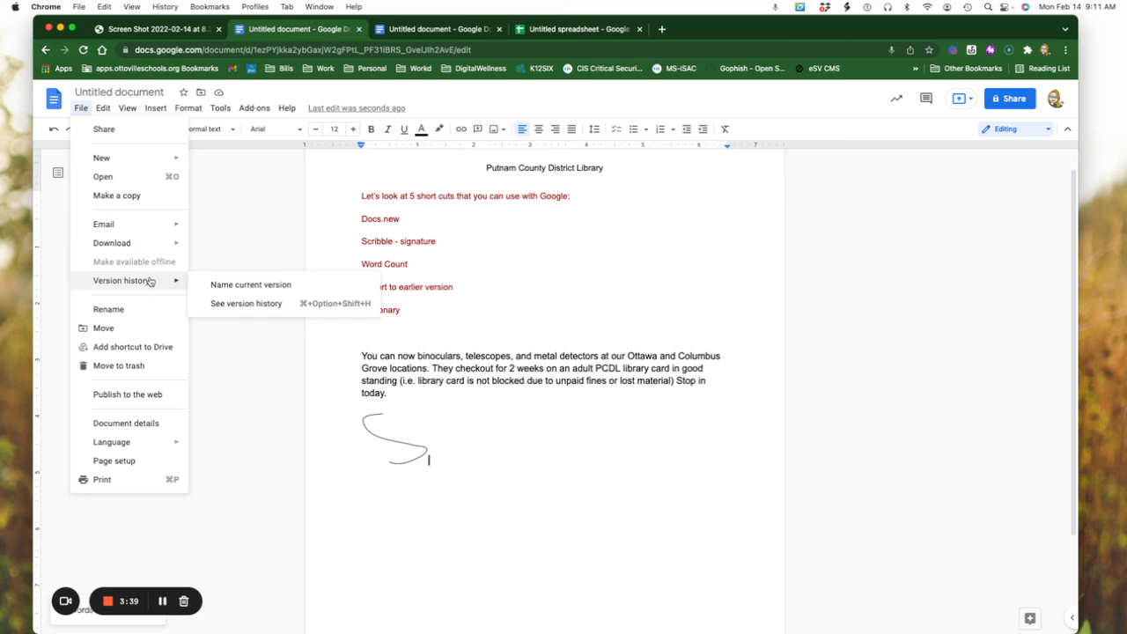
click(233, 302)
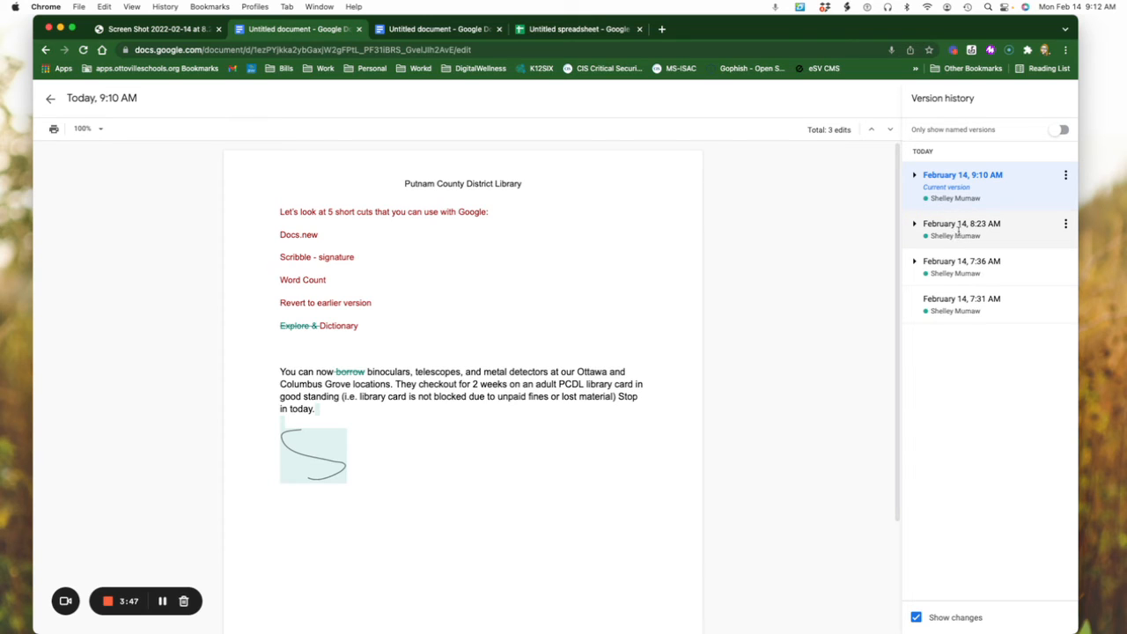
click(959, 232)
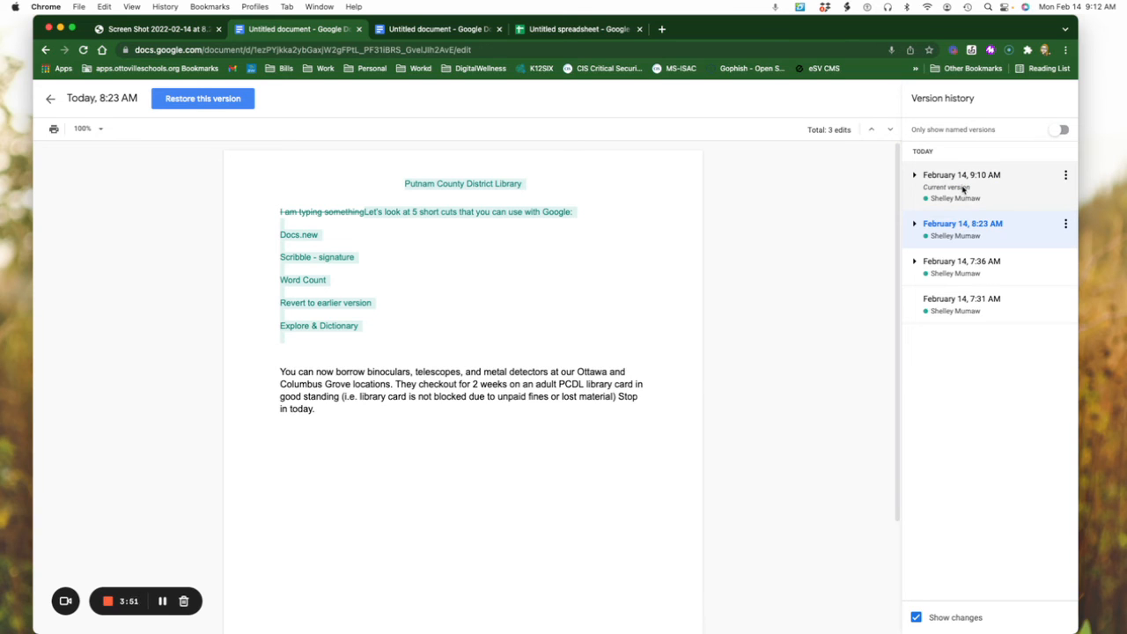
click(963, 189)
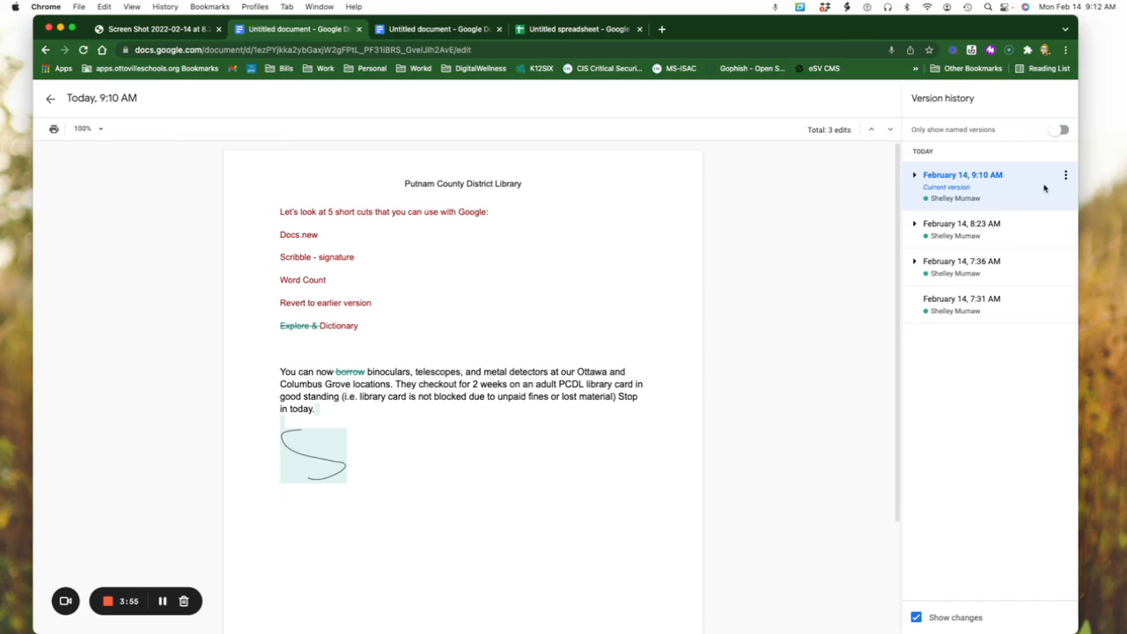
click(987, 234)
click(964, 235)
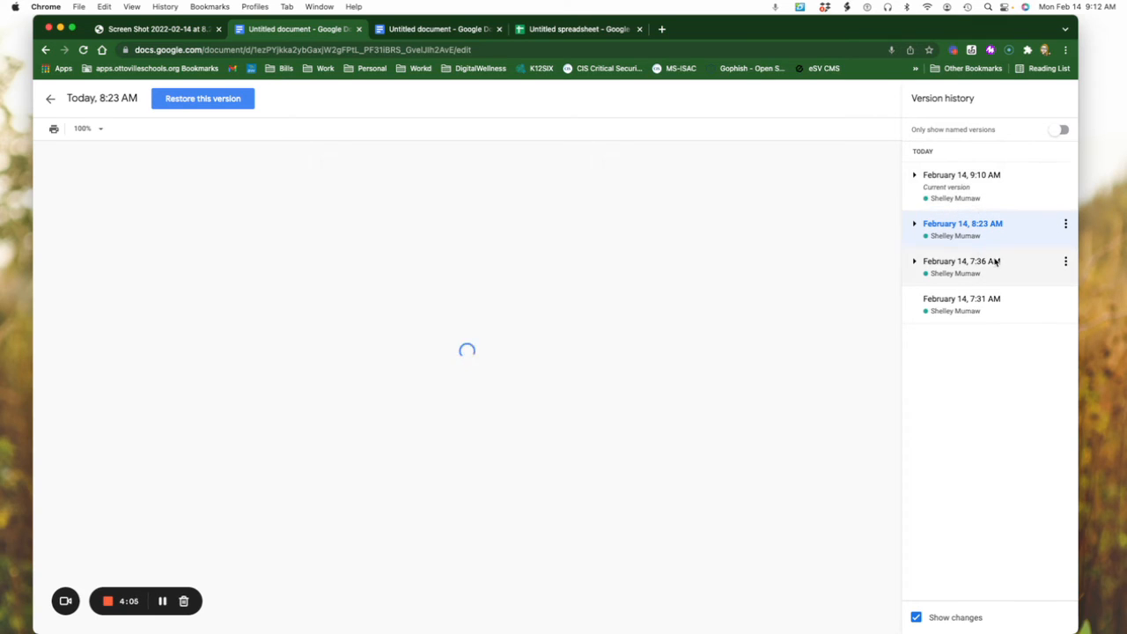
click(973, 196)
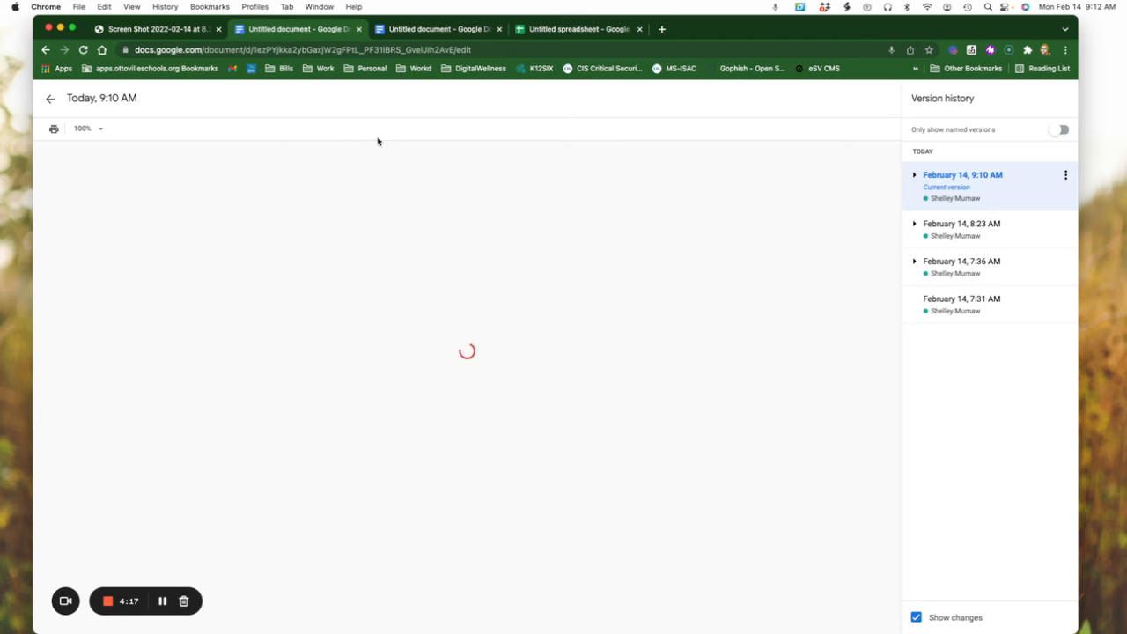
click(49, 101)
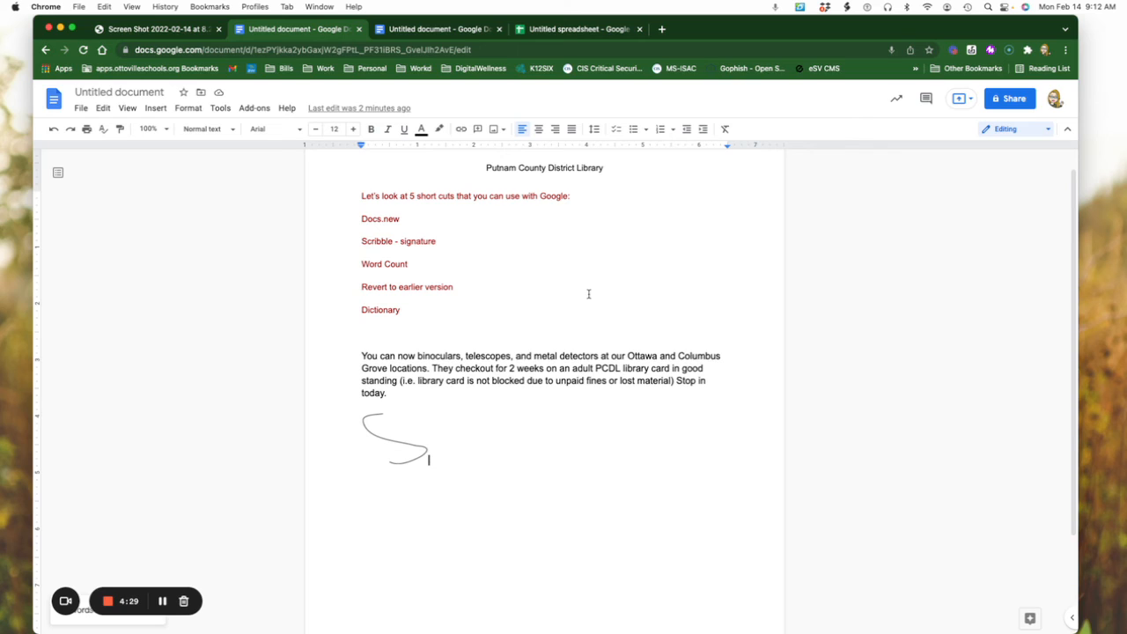
- Look up the word "binoculars" from the library paragraph in the built-in dictionary
scroll(470, 363, up, 1)
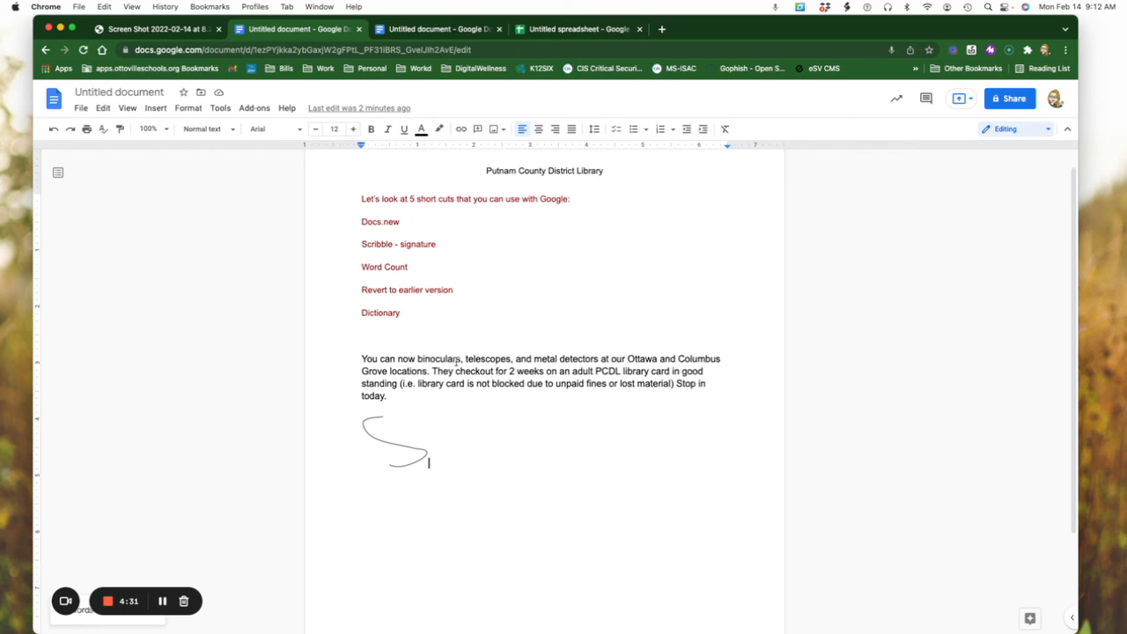
scroll(462, 360, down, 1)
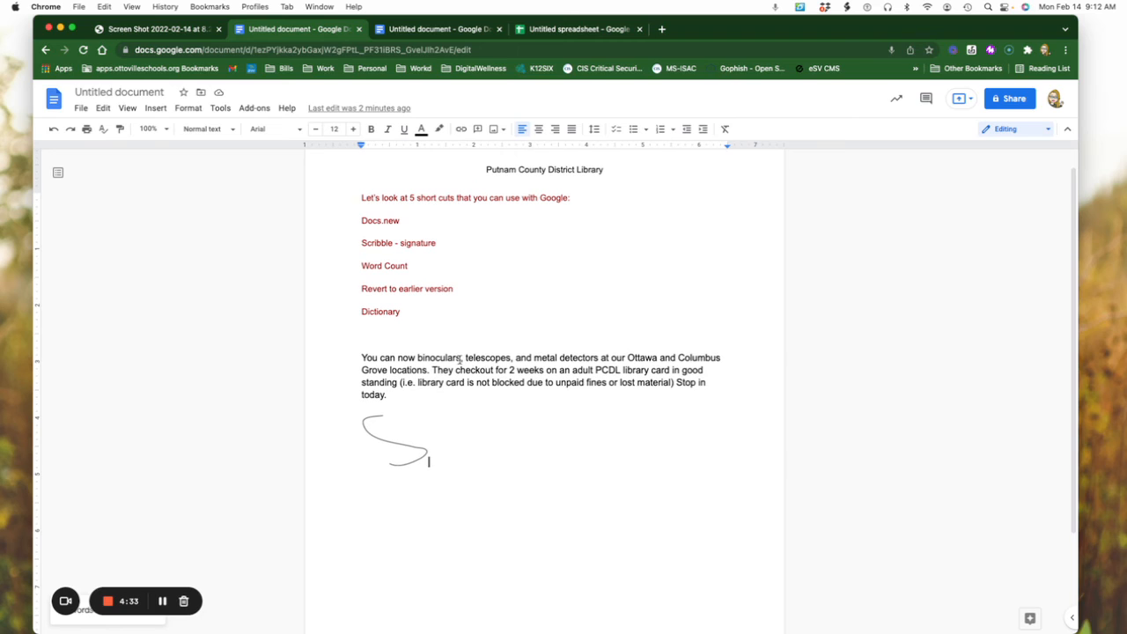
drag(460, 357, 419, 358)
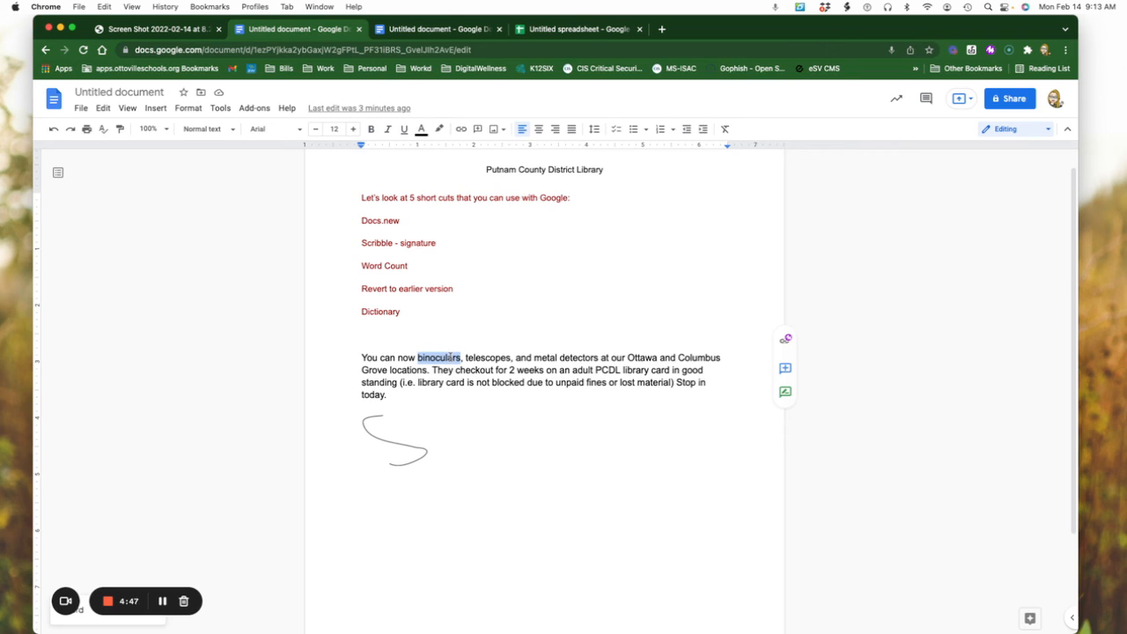
key(super+shift+y)
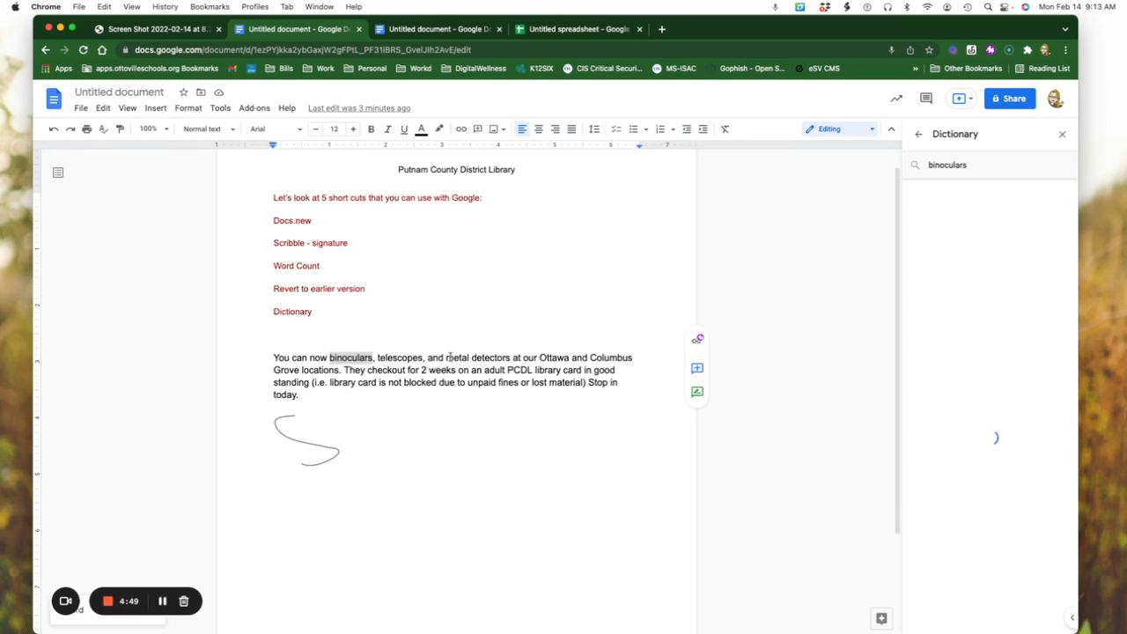